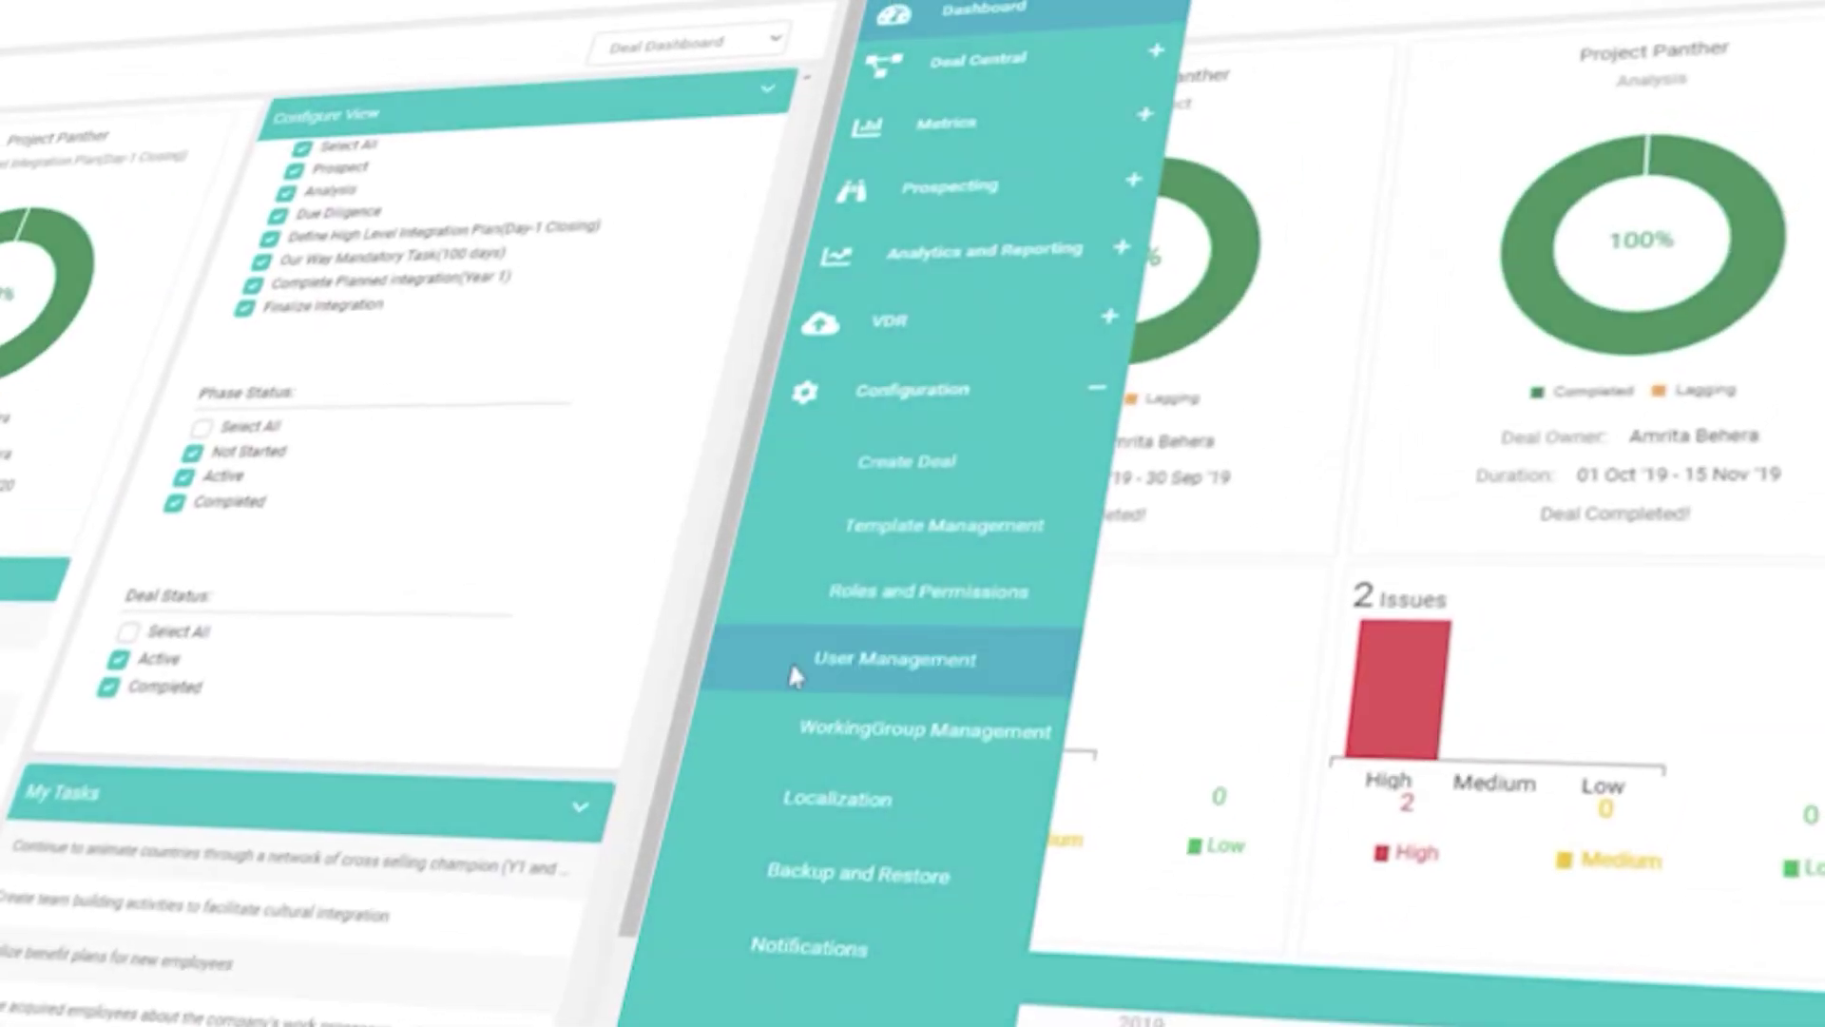
Open the Localization page from the Configuration section of the sidebar
left_click(787, 801)
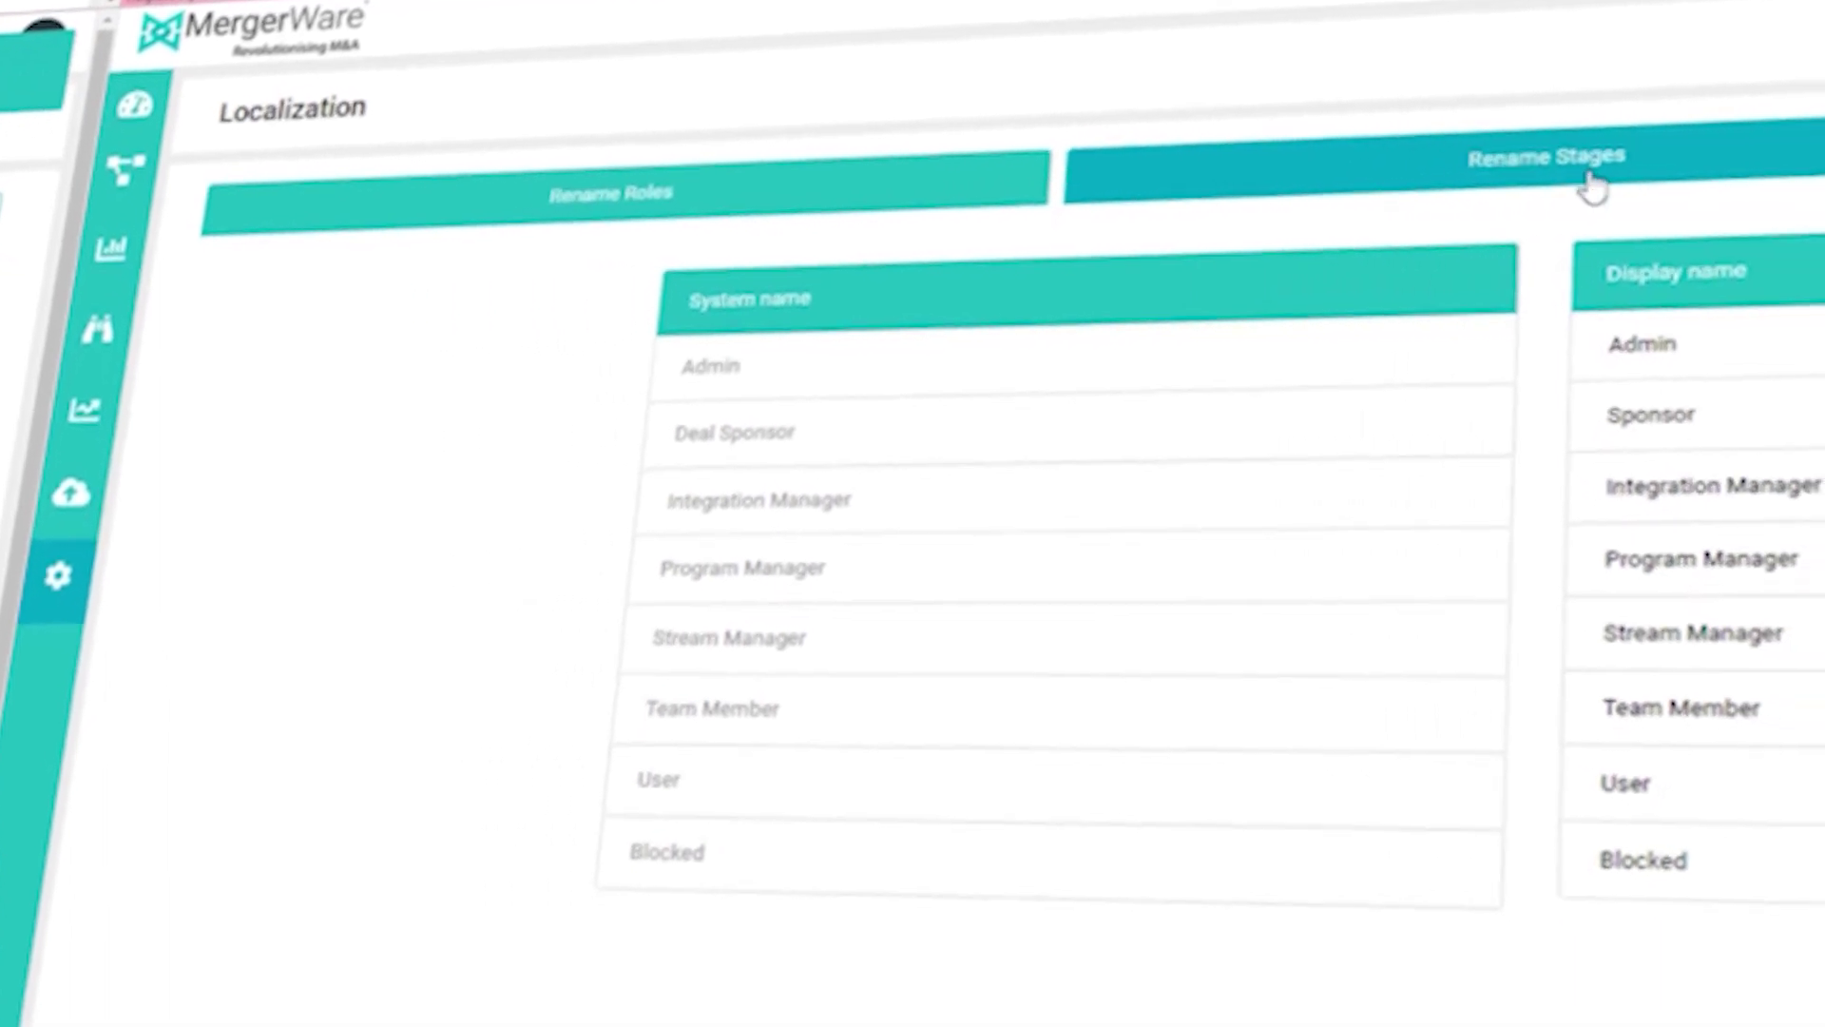
On the Rename Stages tab, erase the Analysis stage's display name
left_click(1592, 189)
left_click_drag(1597, 393, 1462, 403)
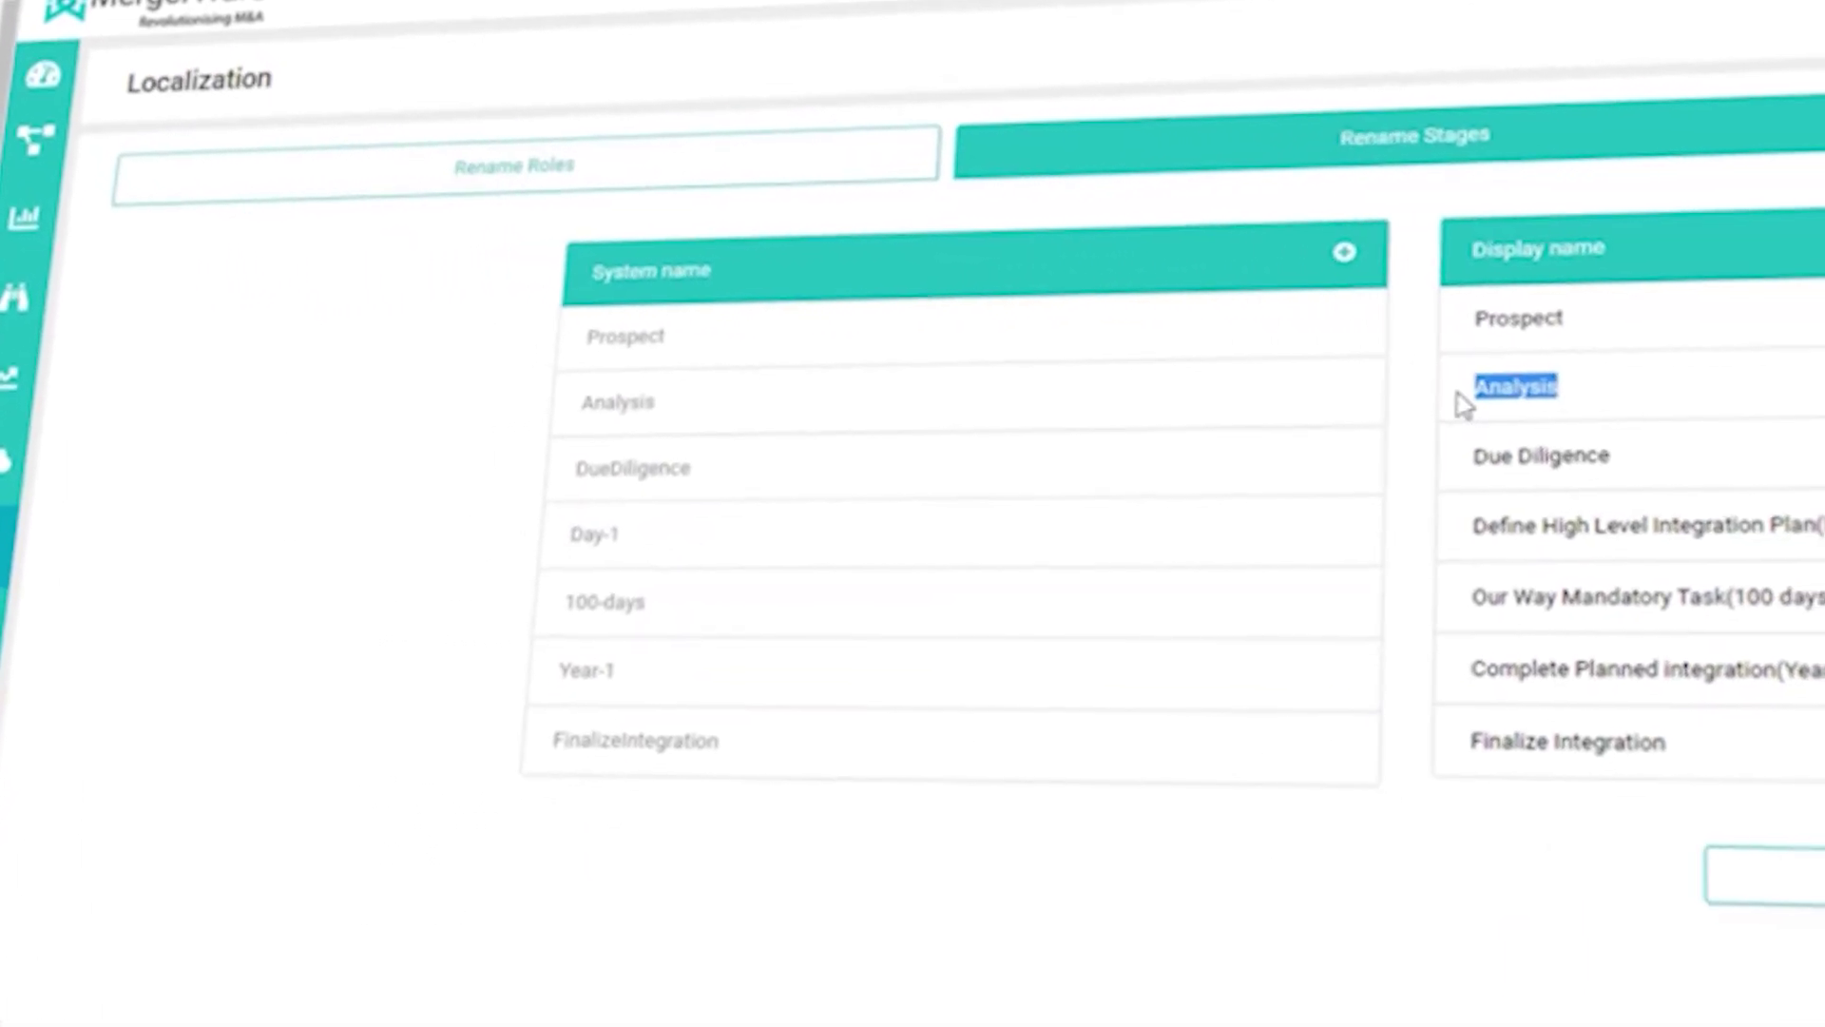
left_click(1461, 404)
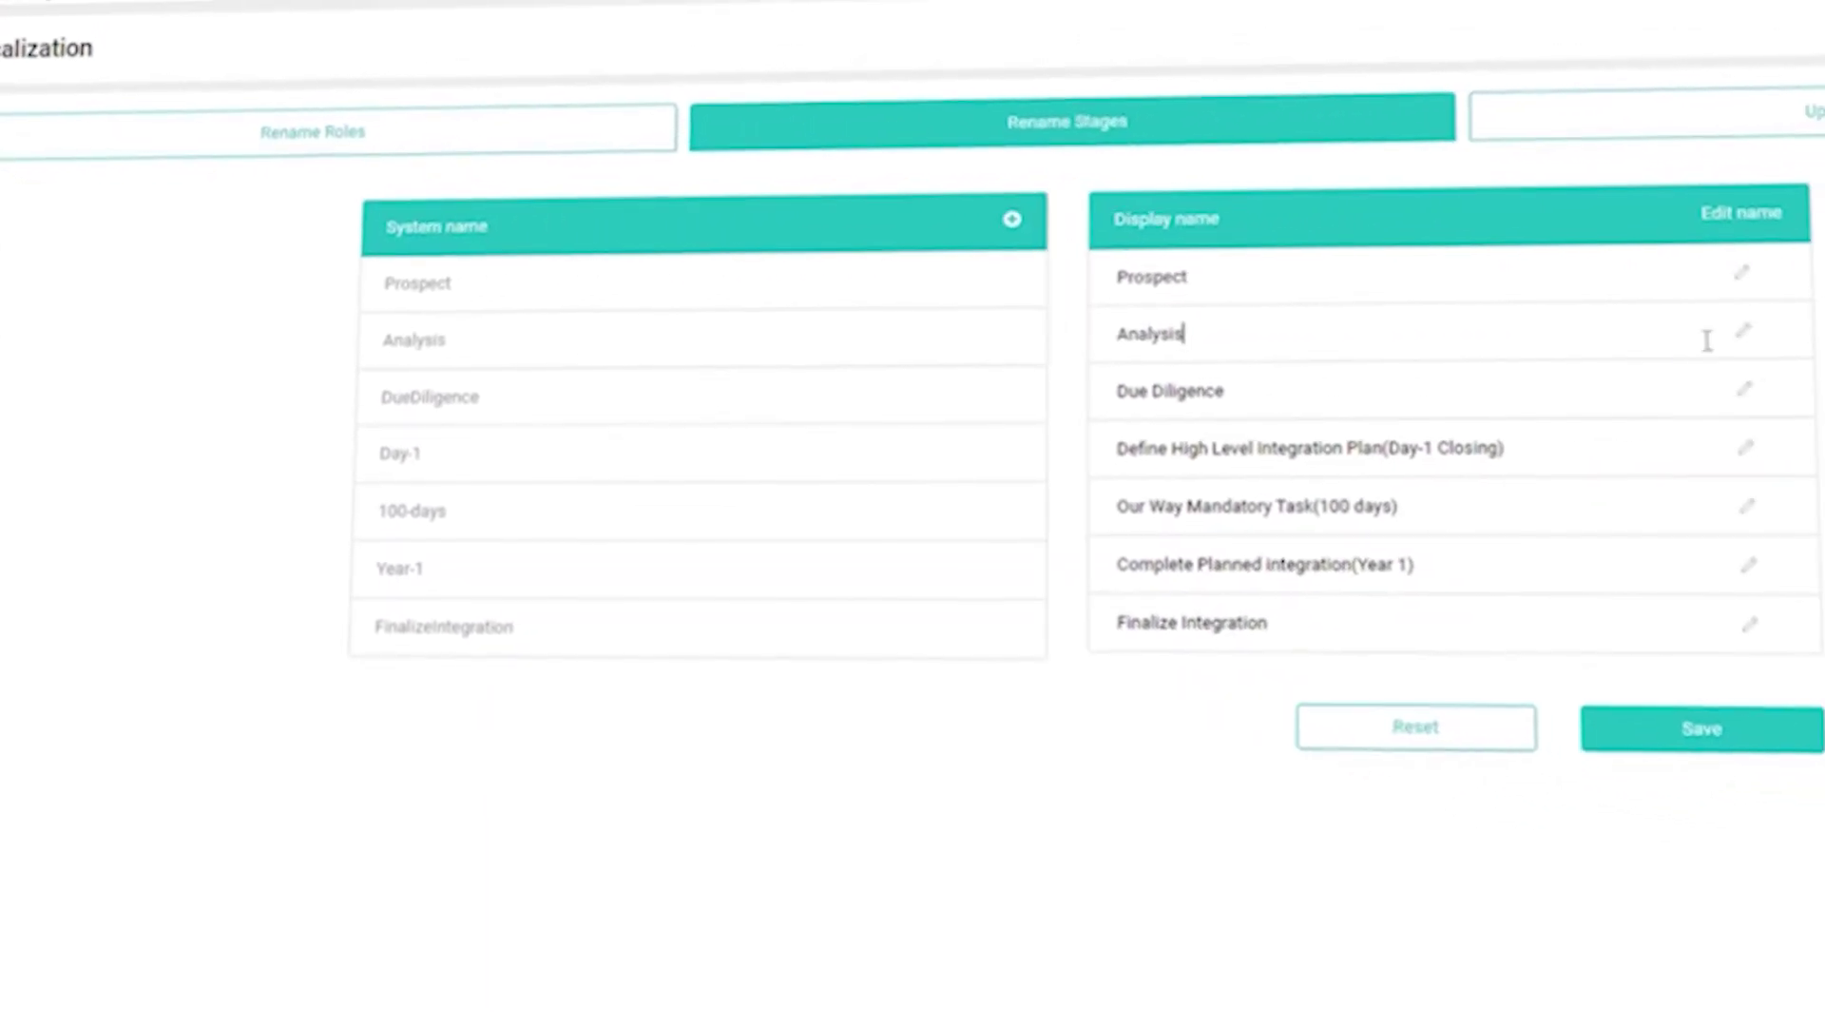
key("BackSpace")
key("BackSpace")
key("BackSpace")
key("BackSpace")
key("BackSpace")
key("BackSpace")
key("BackSpace")
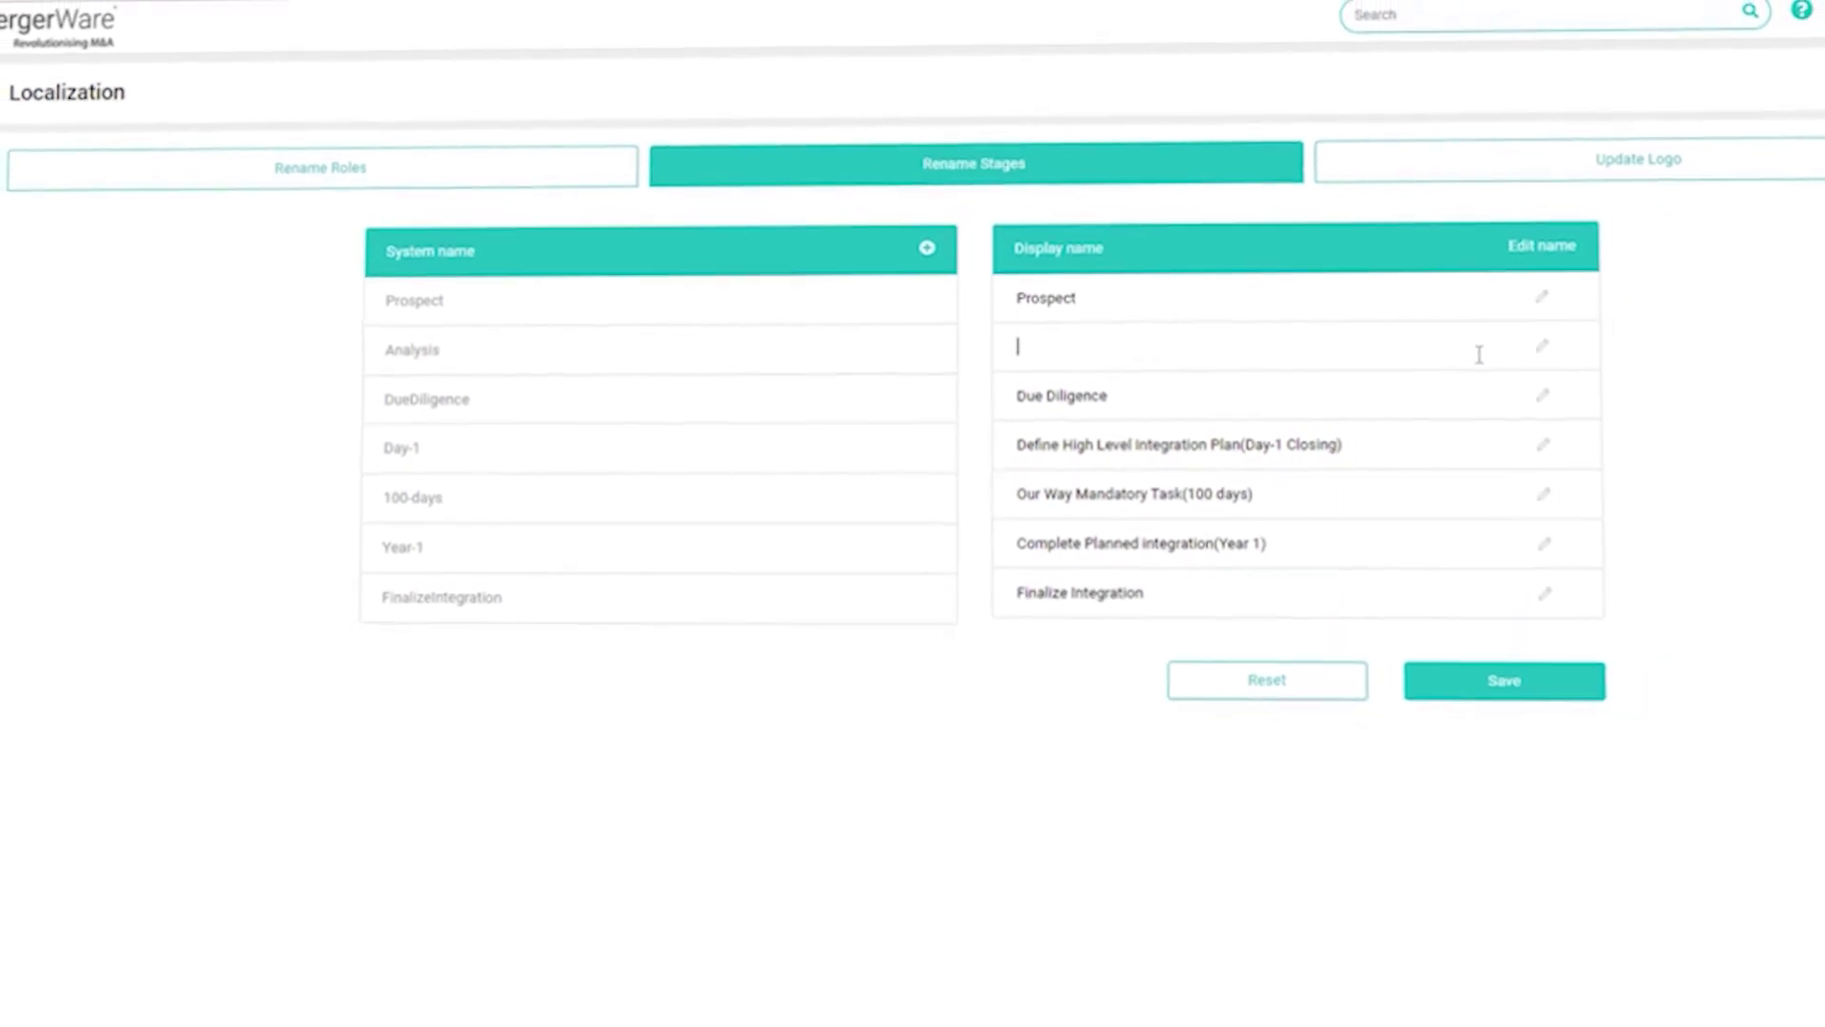
type("S")
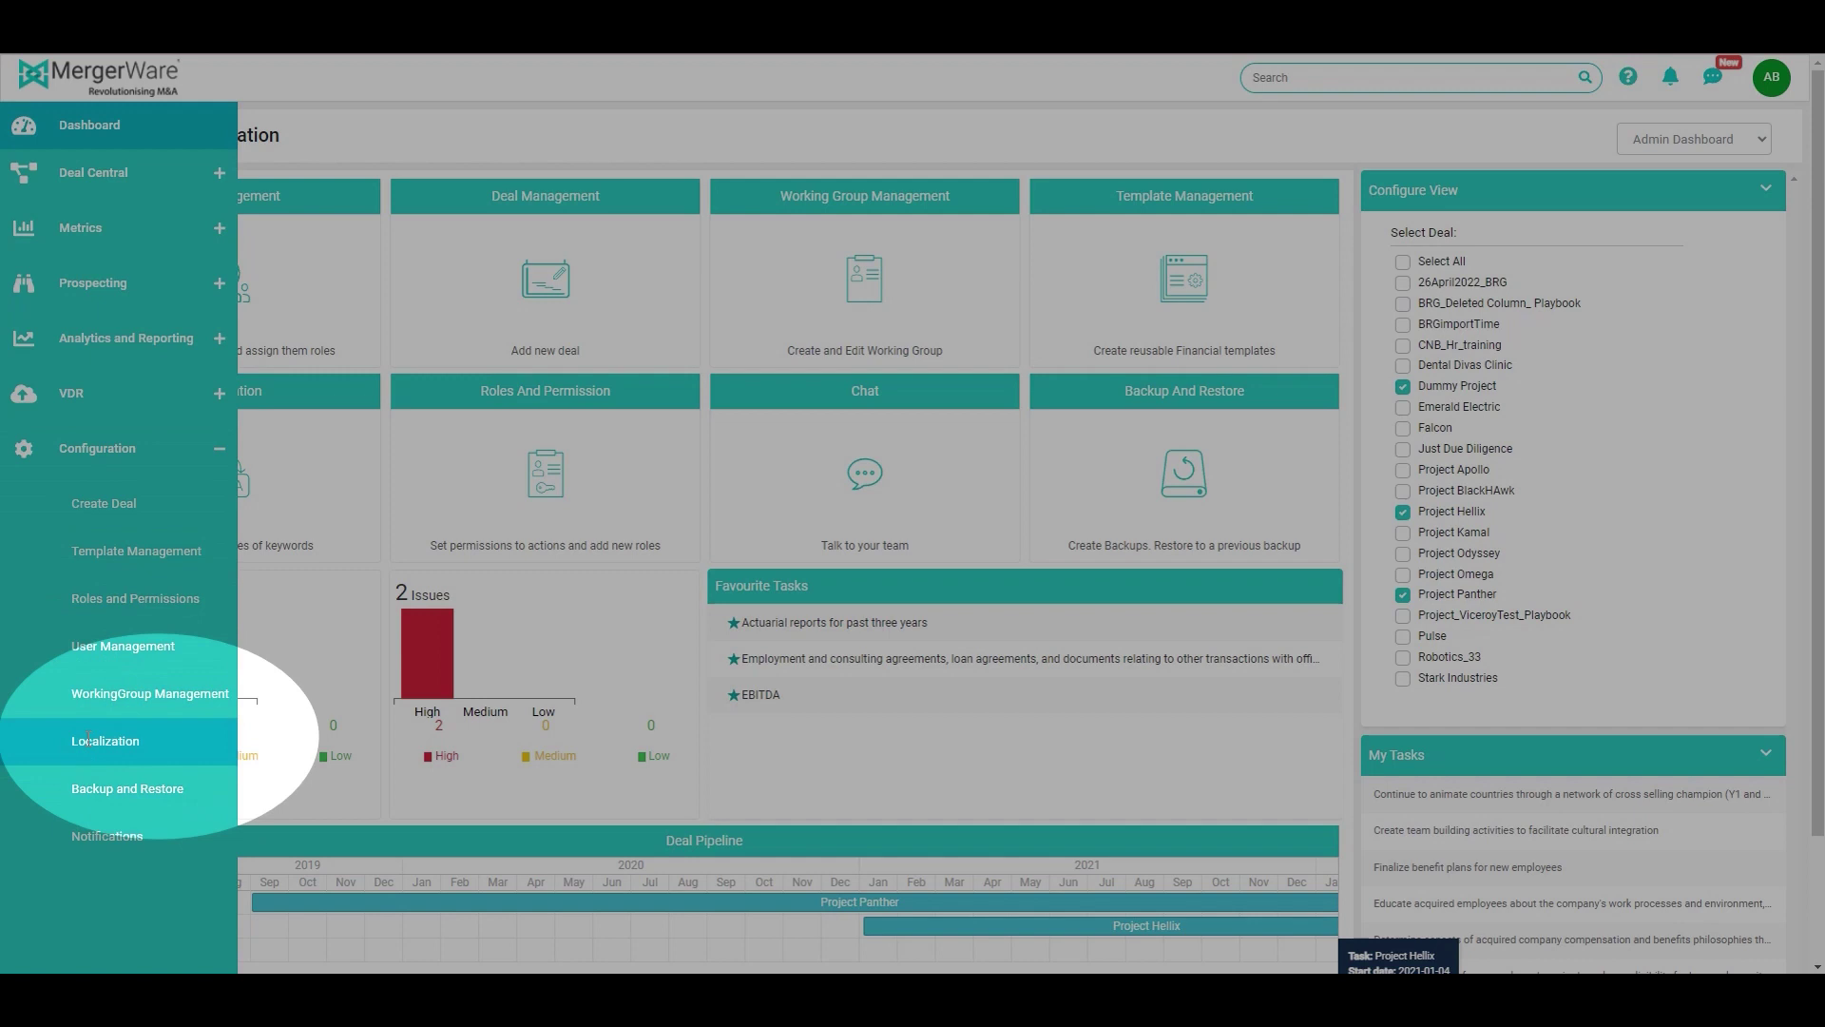
Reopen Localization, then go back to the Platform Configuration dashboard
left_click(88, 741)
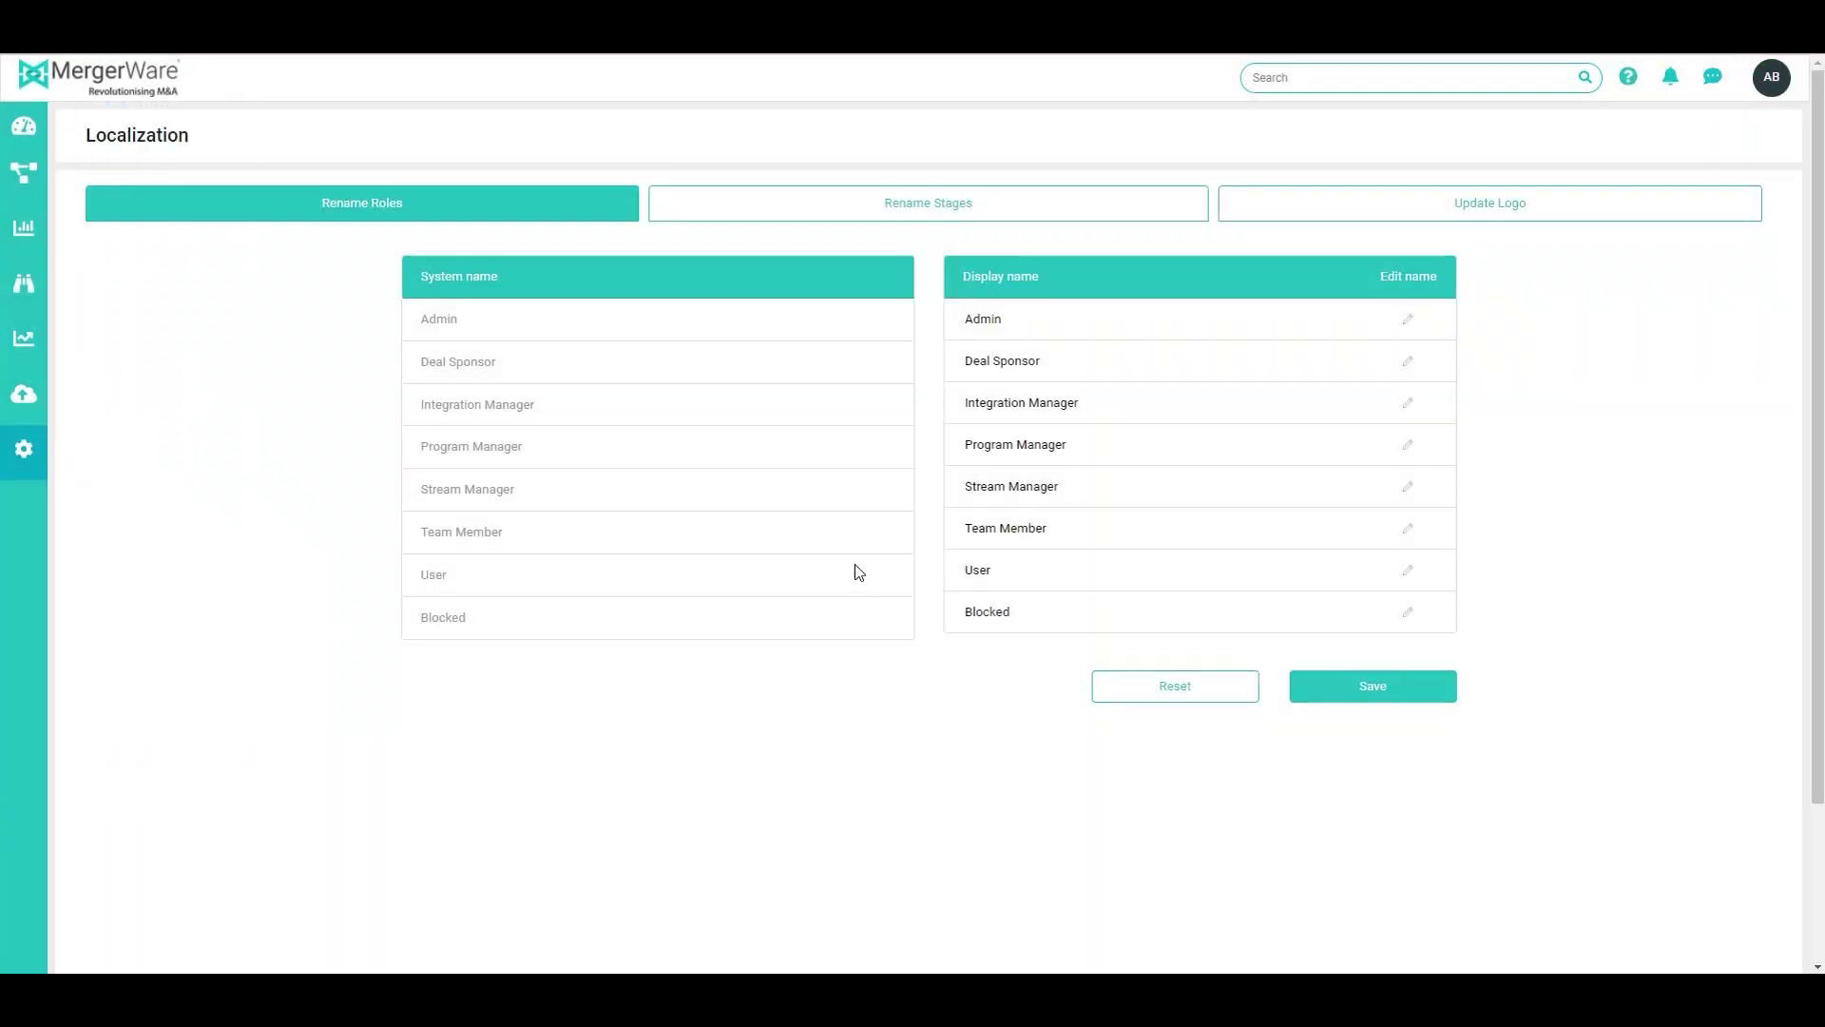
left_click(26, 133)
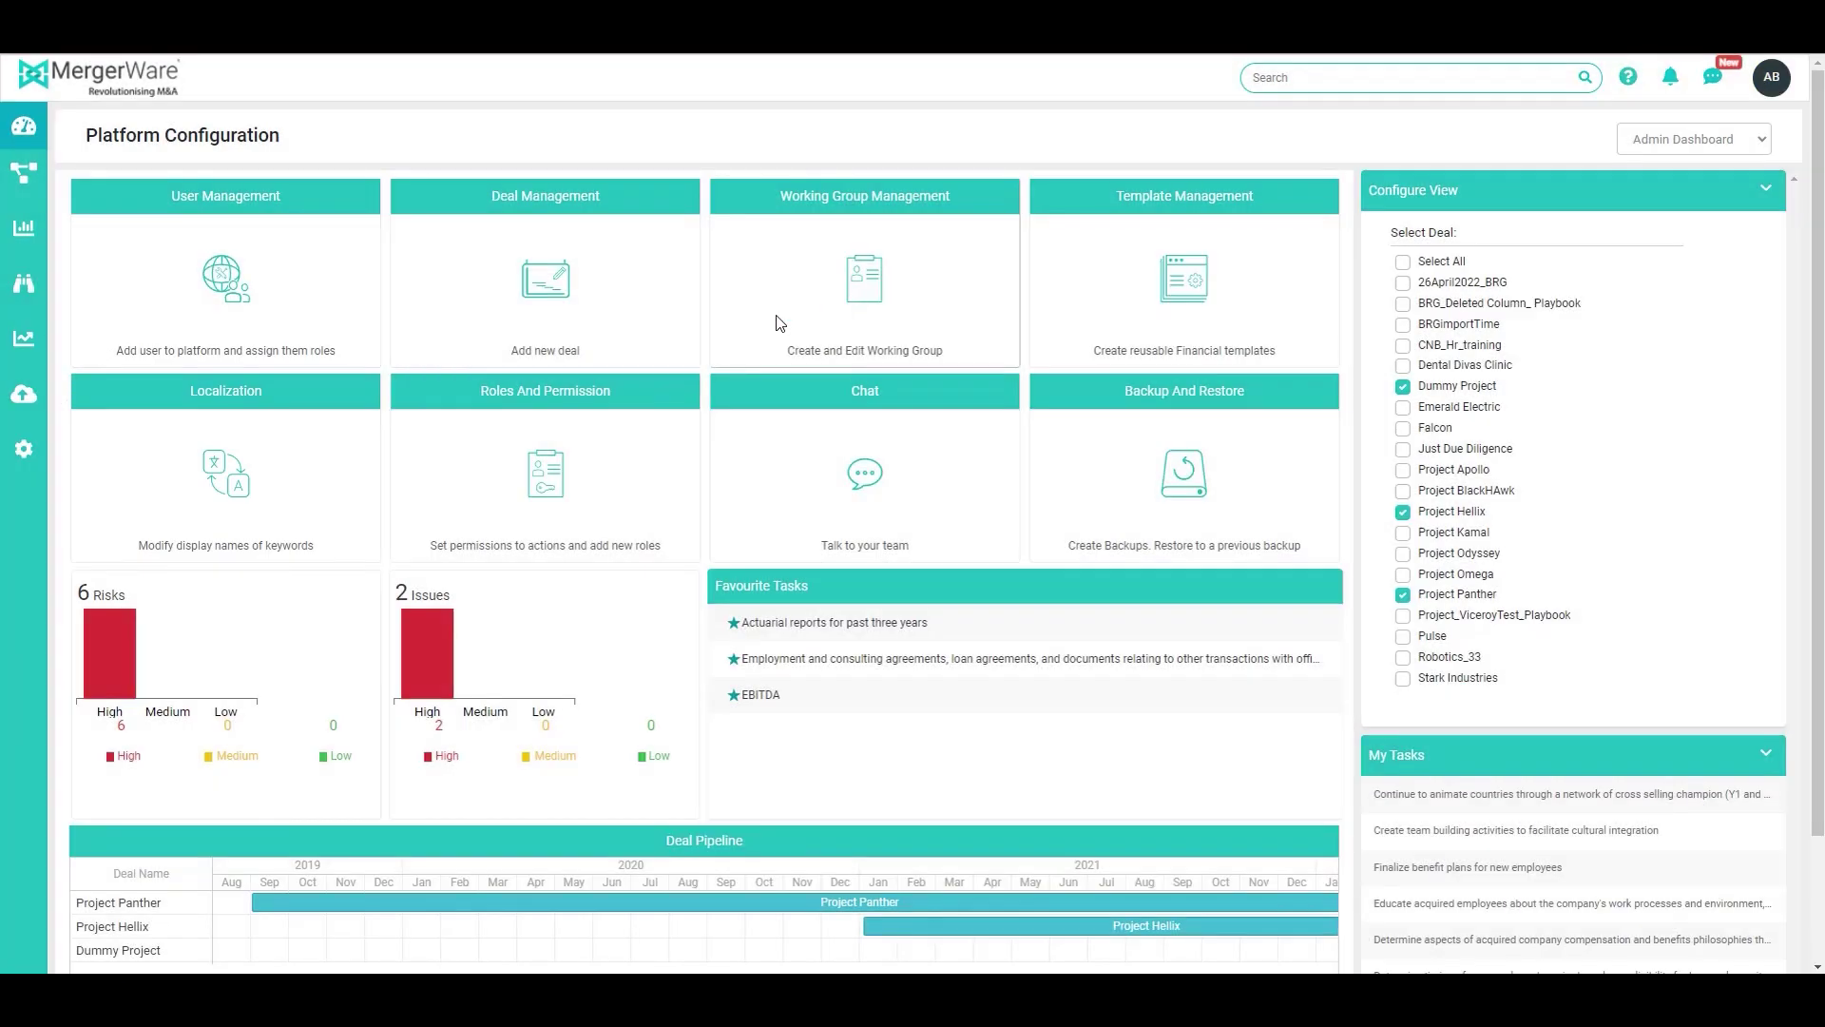
On the Localization page, change the Deal Sponsor role's display name to 'Sponsor'
left_click(284, 467)
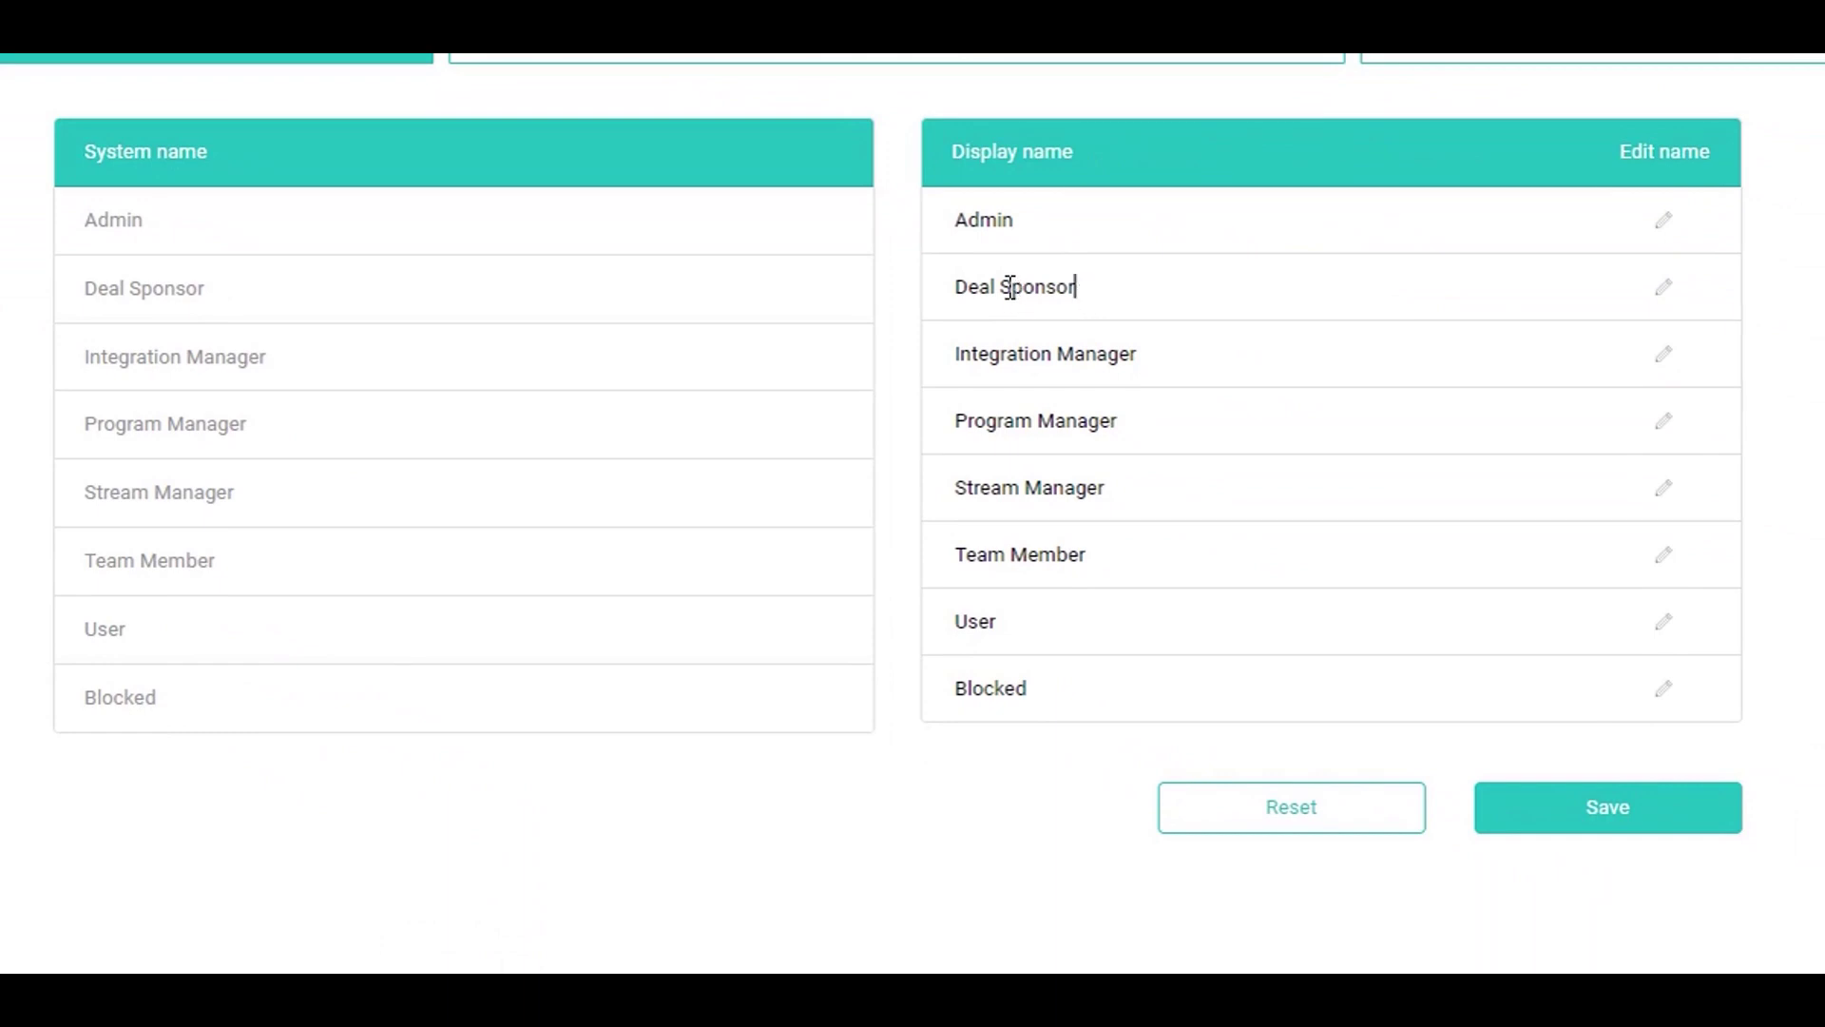
double_click(982, 287)
key("BackSpace")
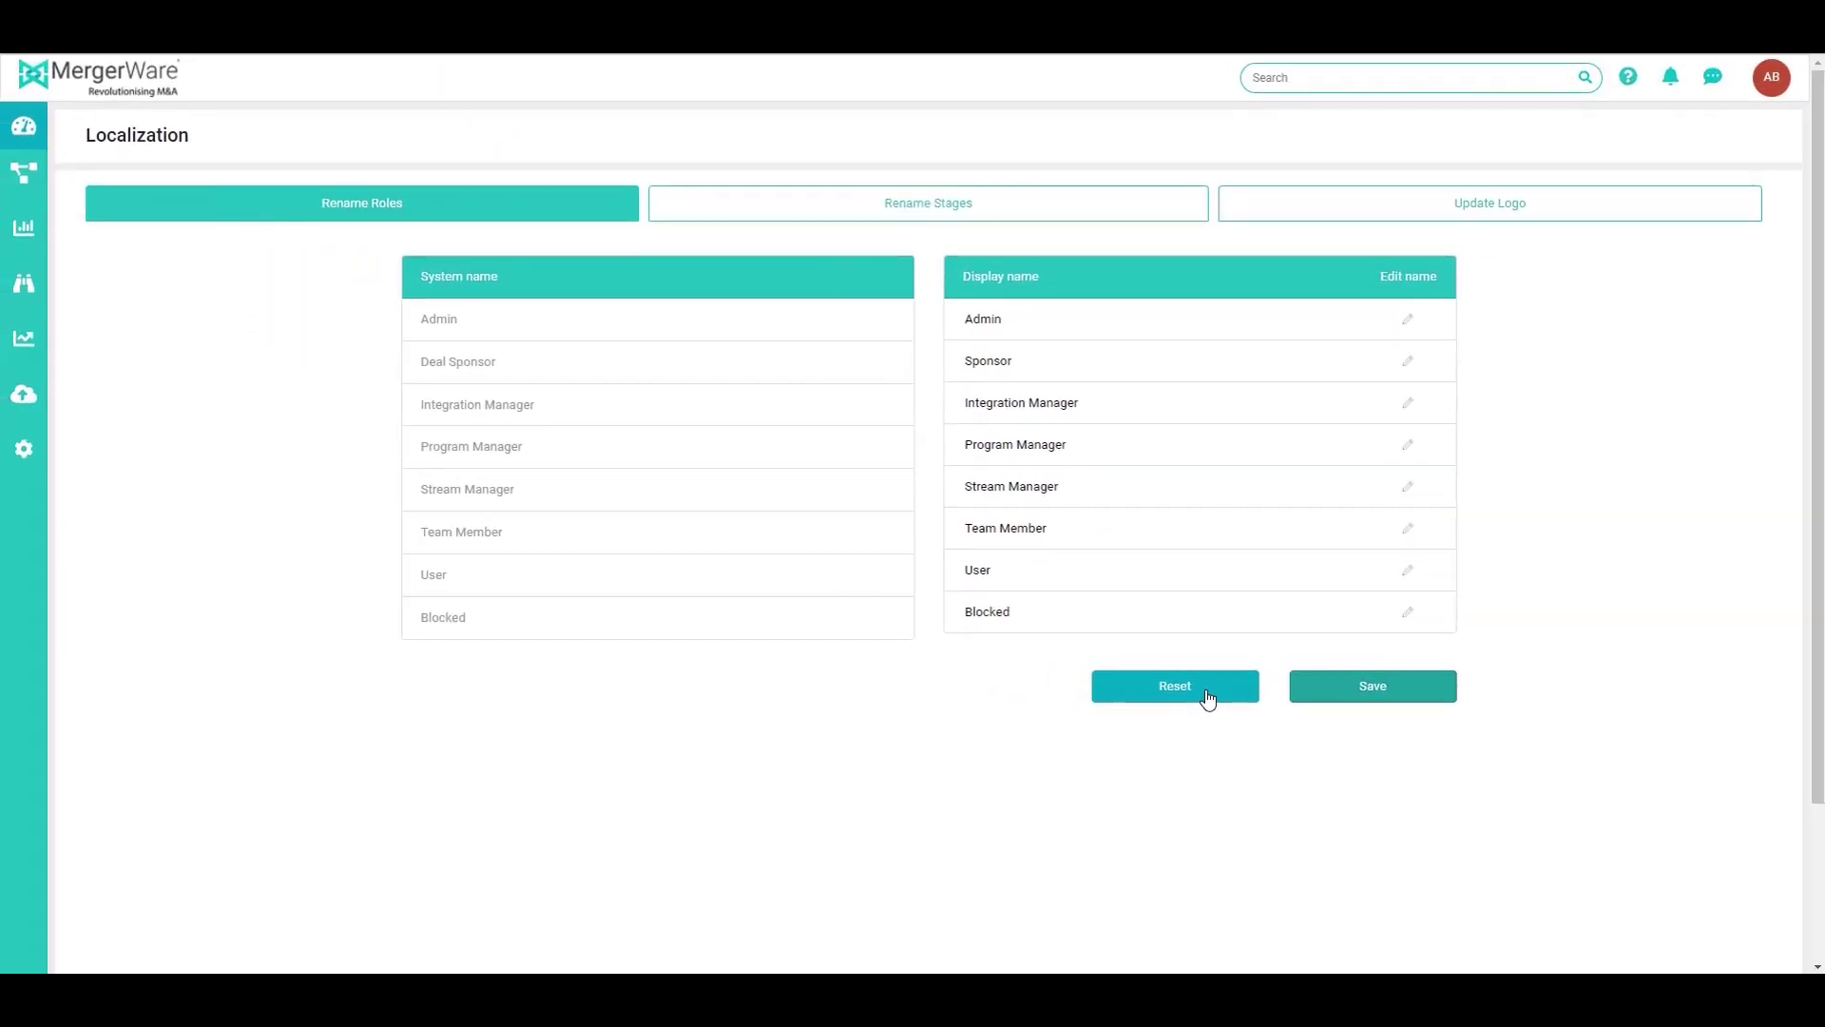
Reset role names to defaults, rename the Analysis stage to 'Screening', then reset stage names
left_click(1206, 698)
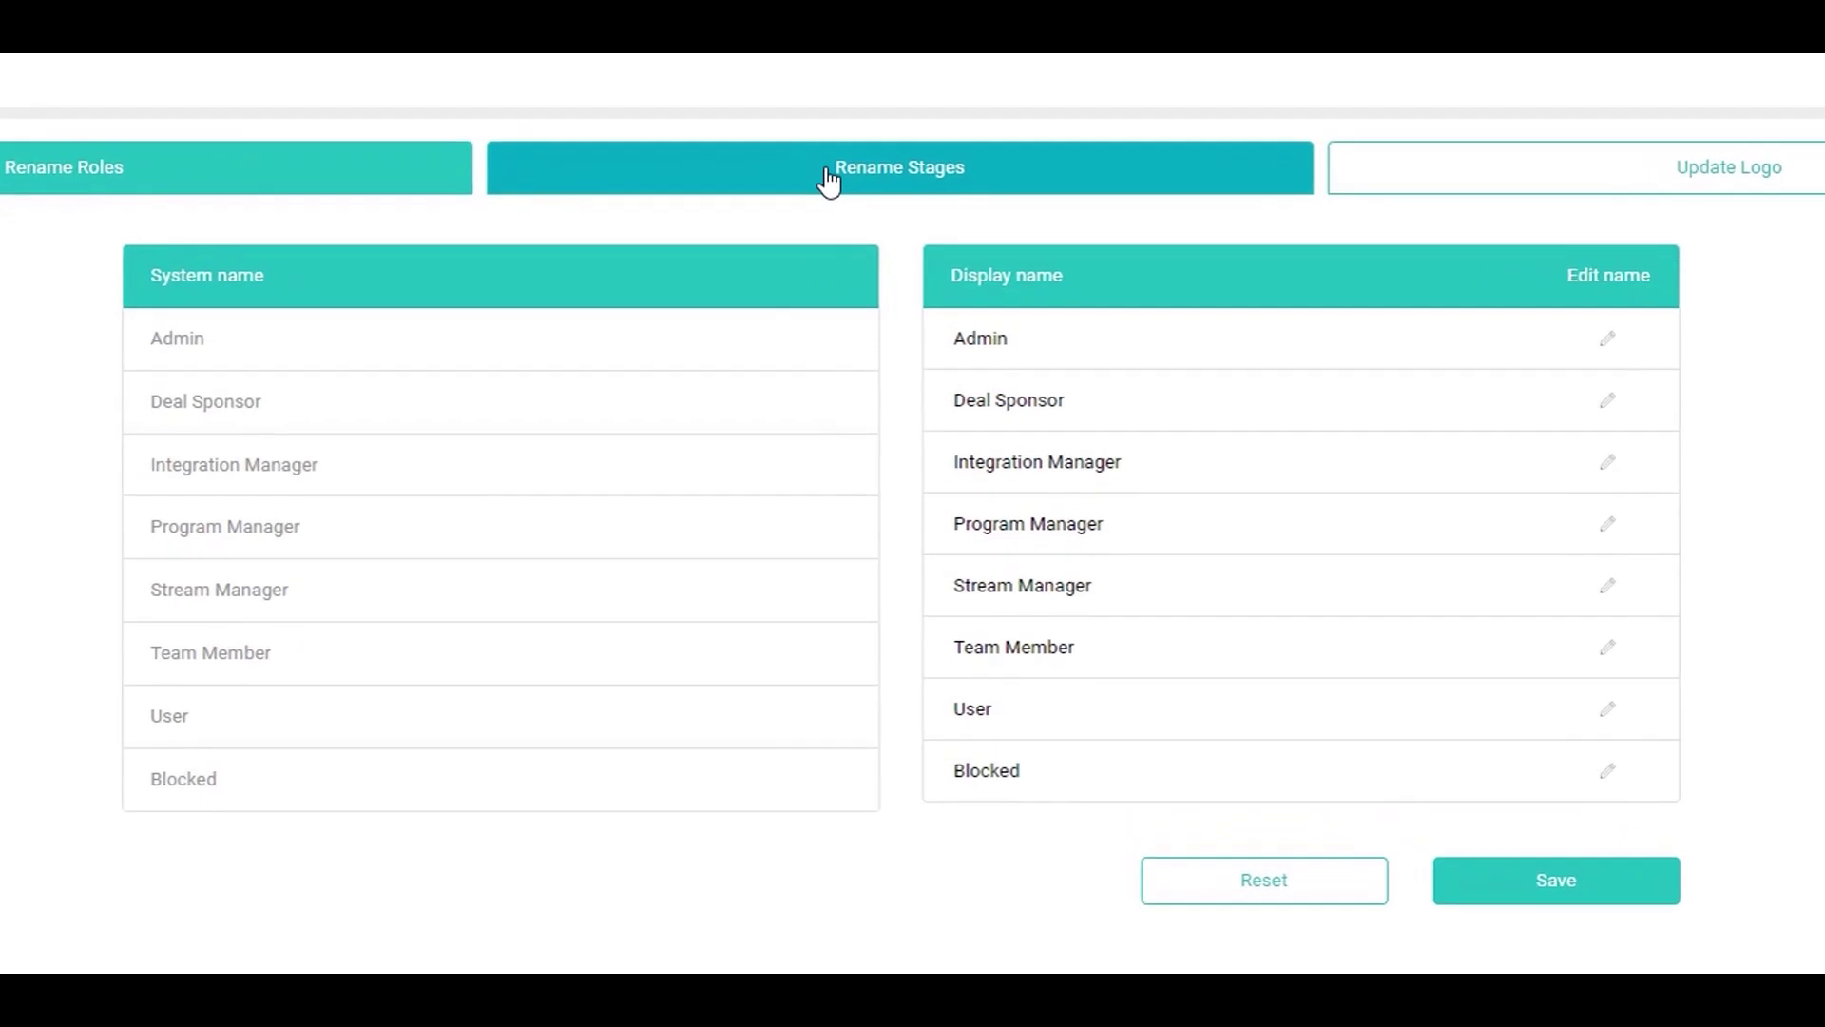
left_click(816, 172)
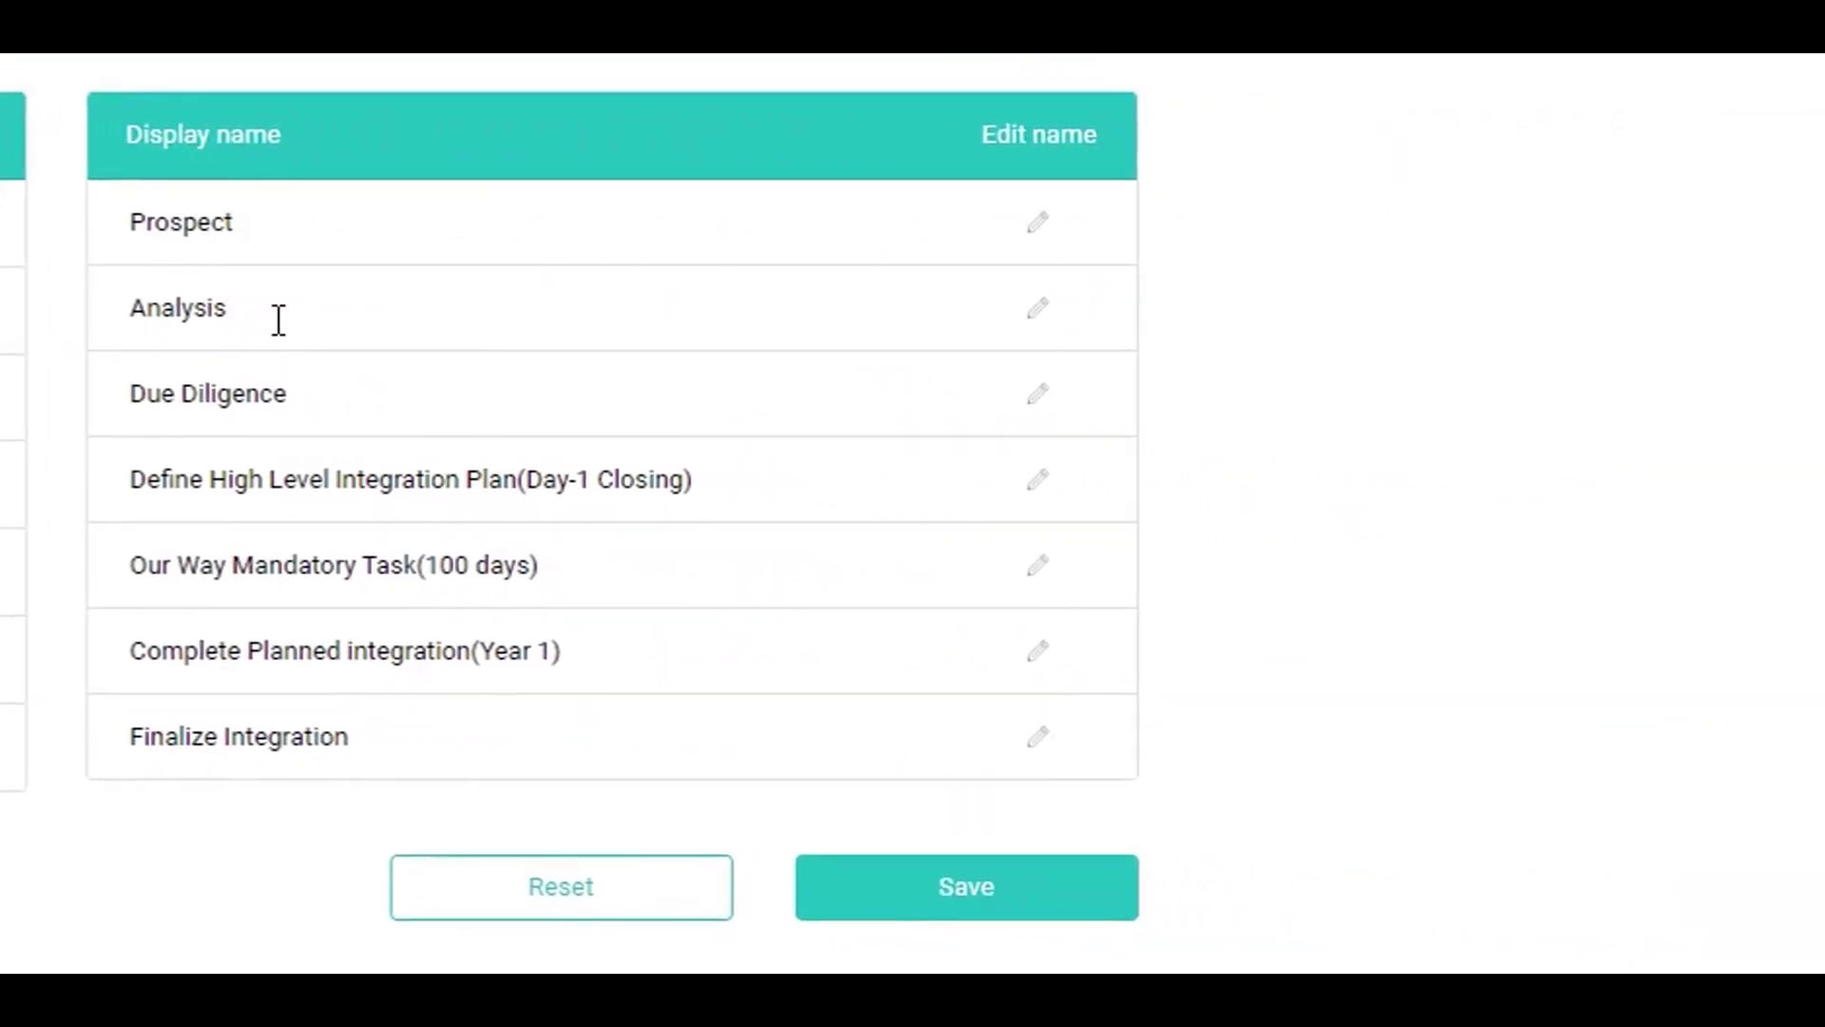
left_click_drag(278, 319, 143, 321)
key("BackSpace")
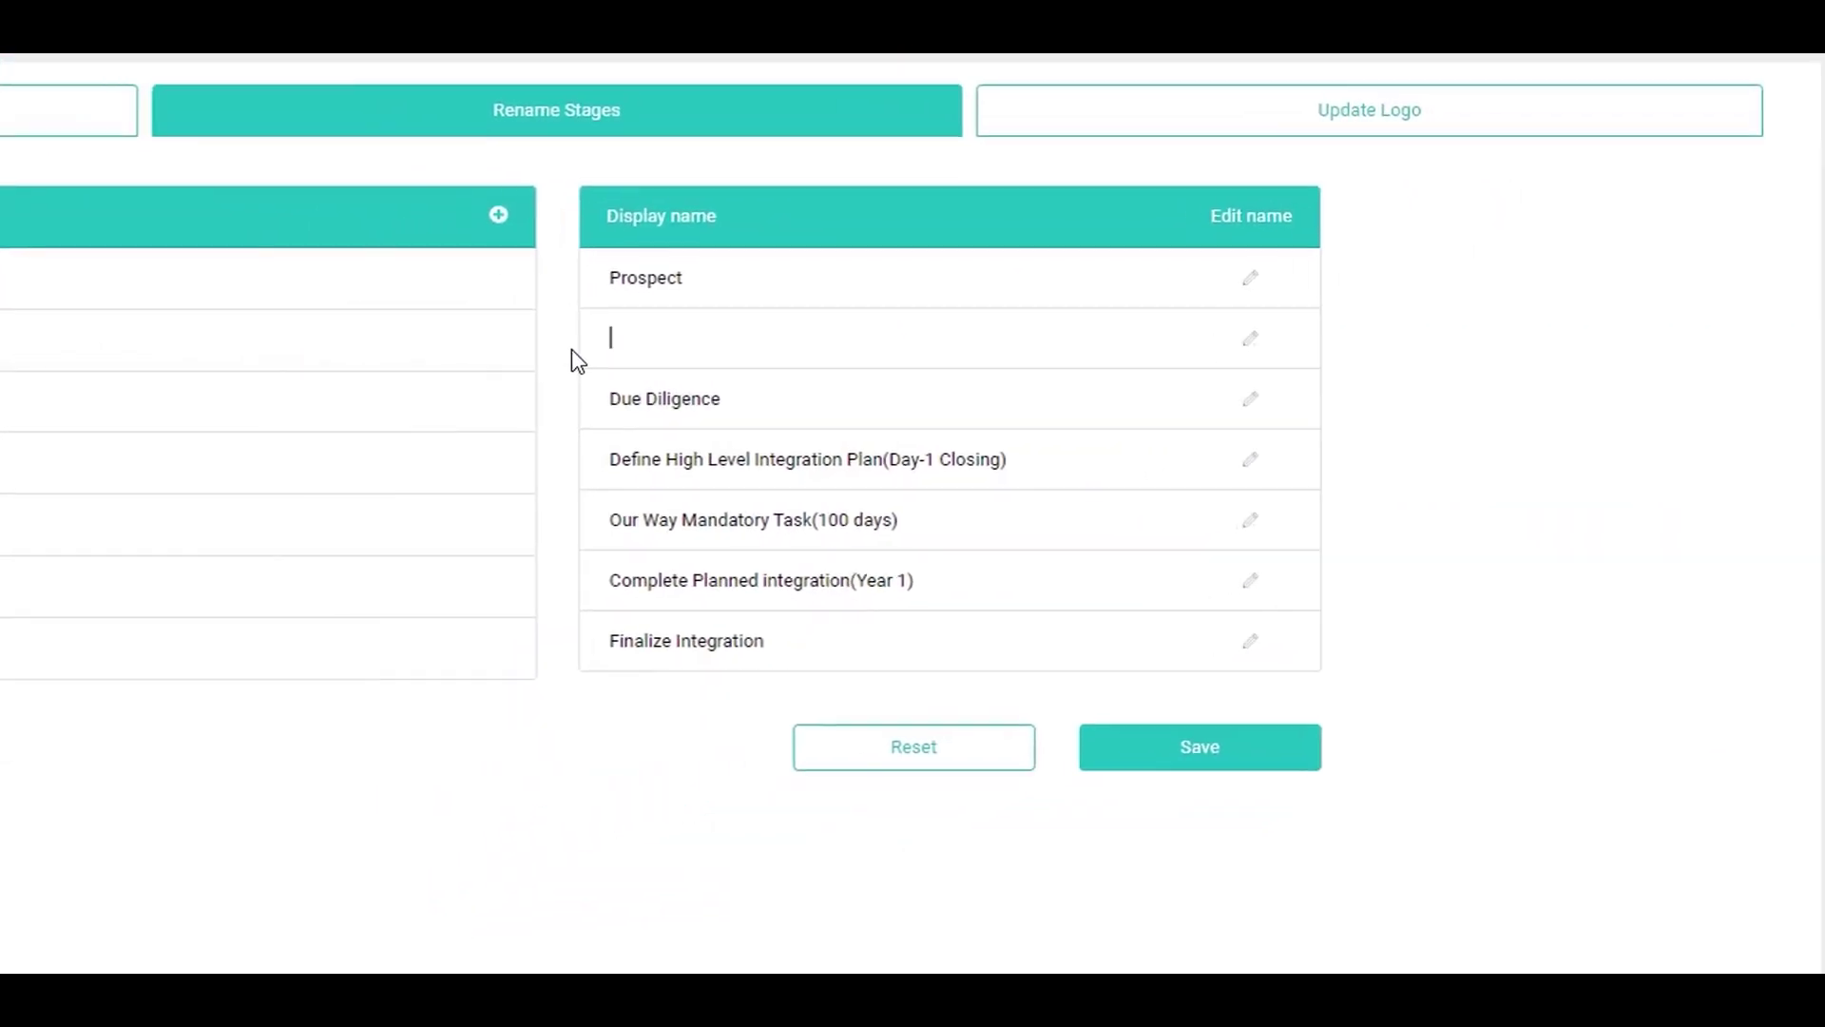
type("Screening")
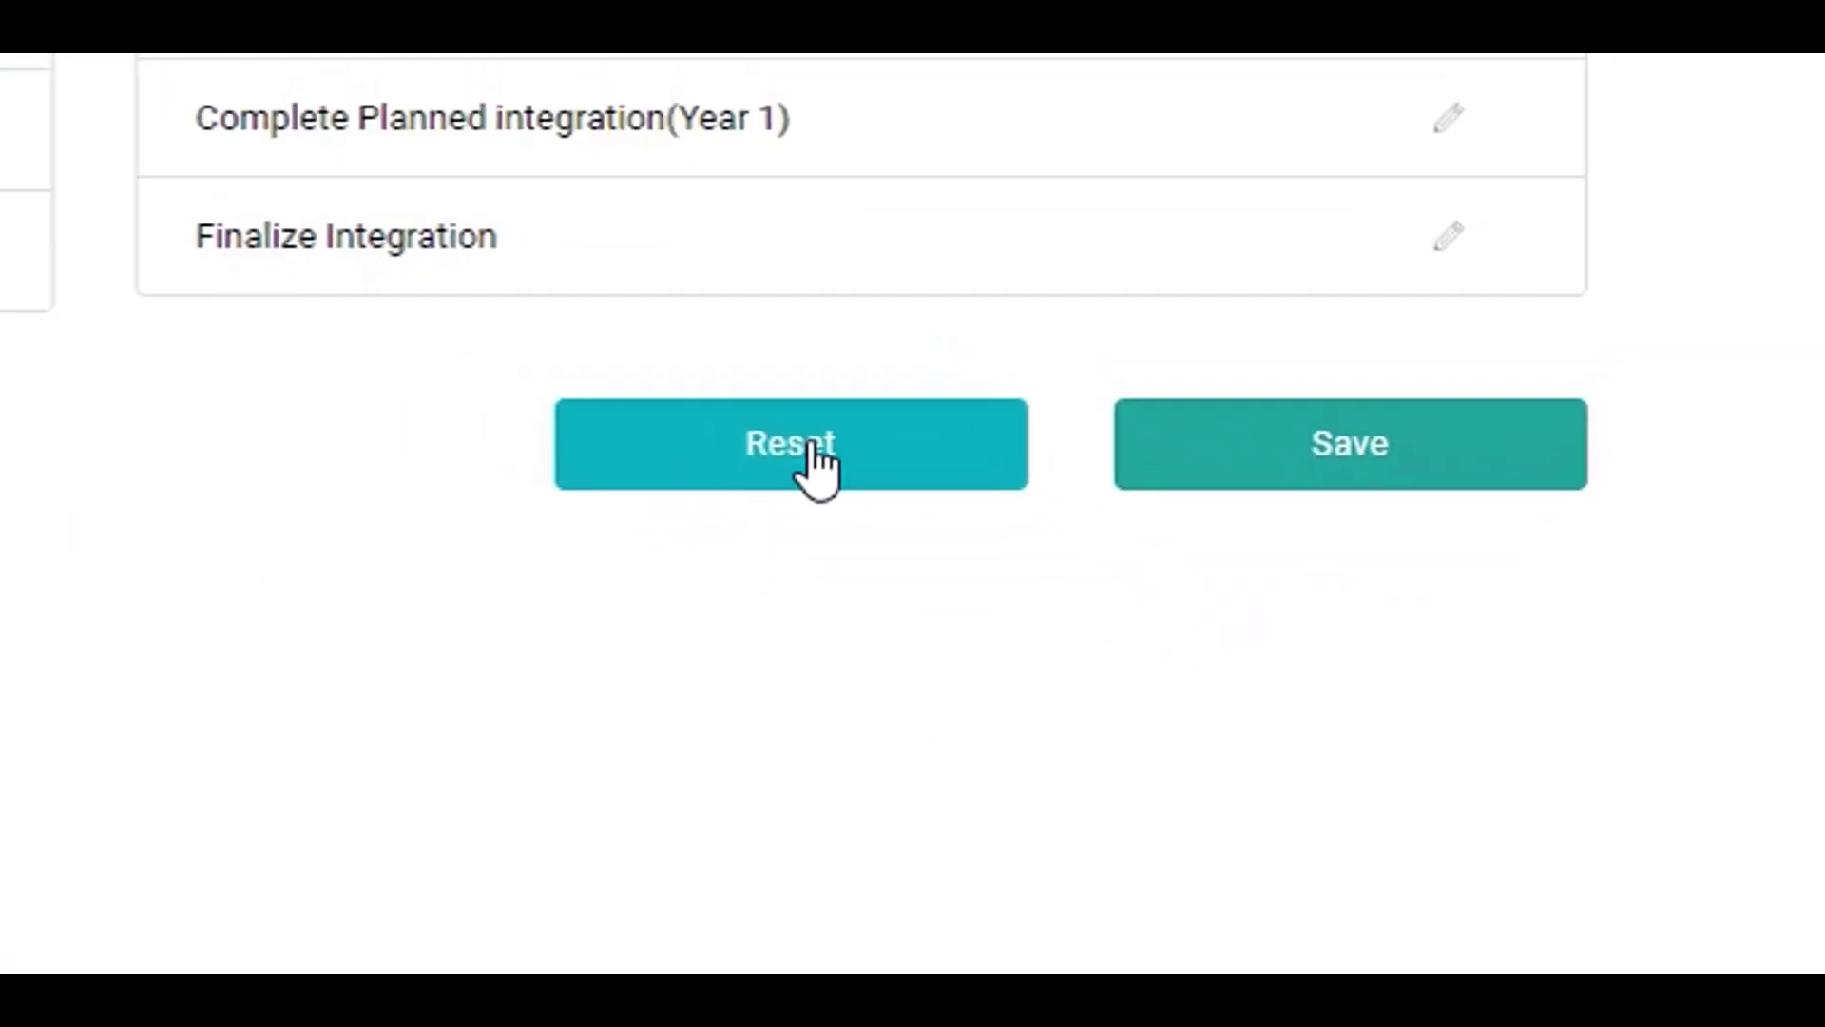
left_click(817, 459)
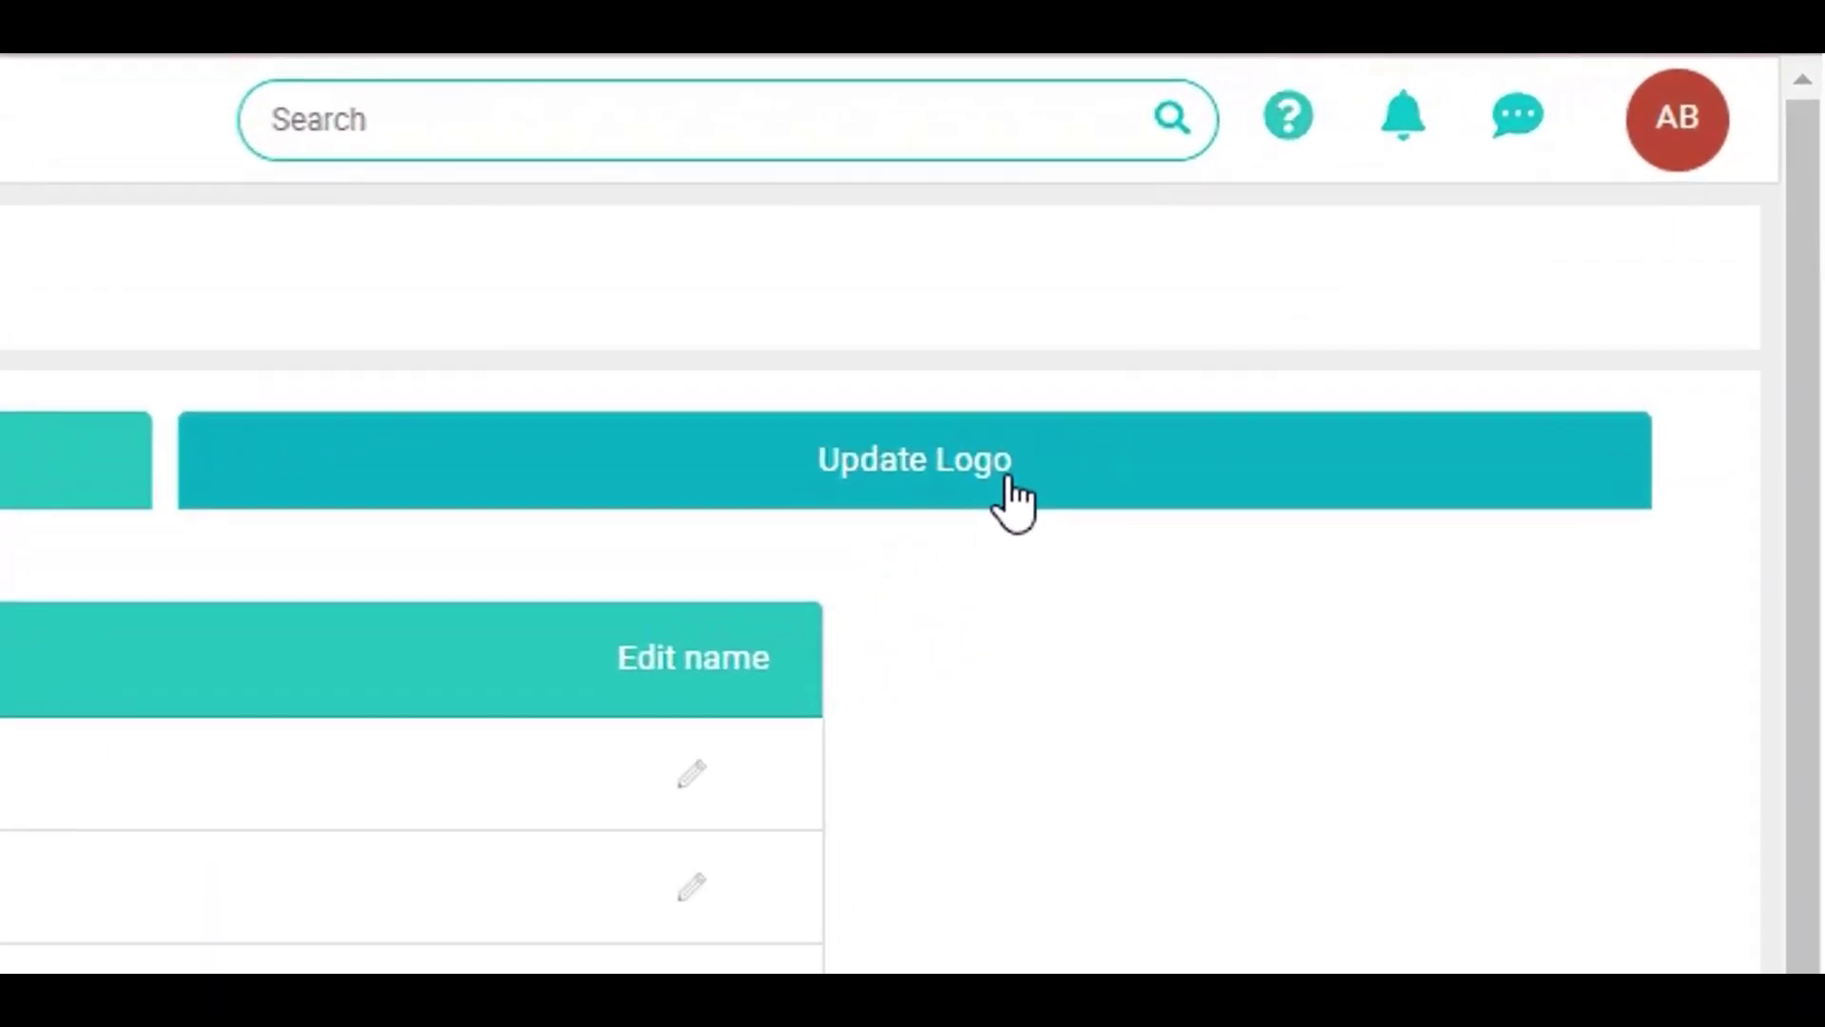
Switch the Localization page to the Update Logo tab showing the current logo
left_click(1014, 499)
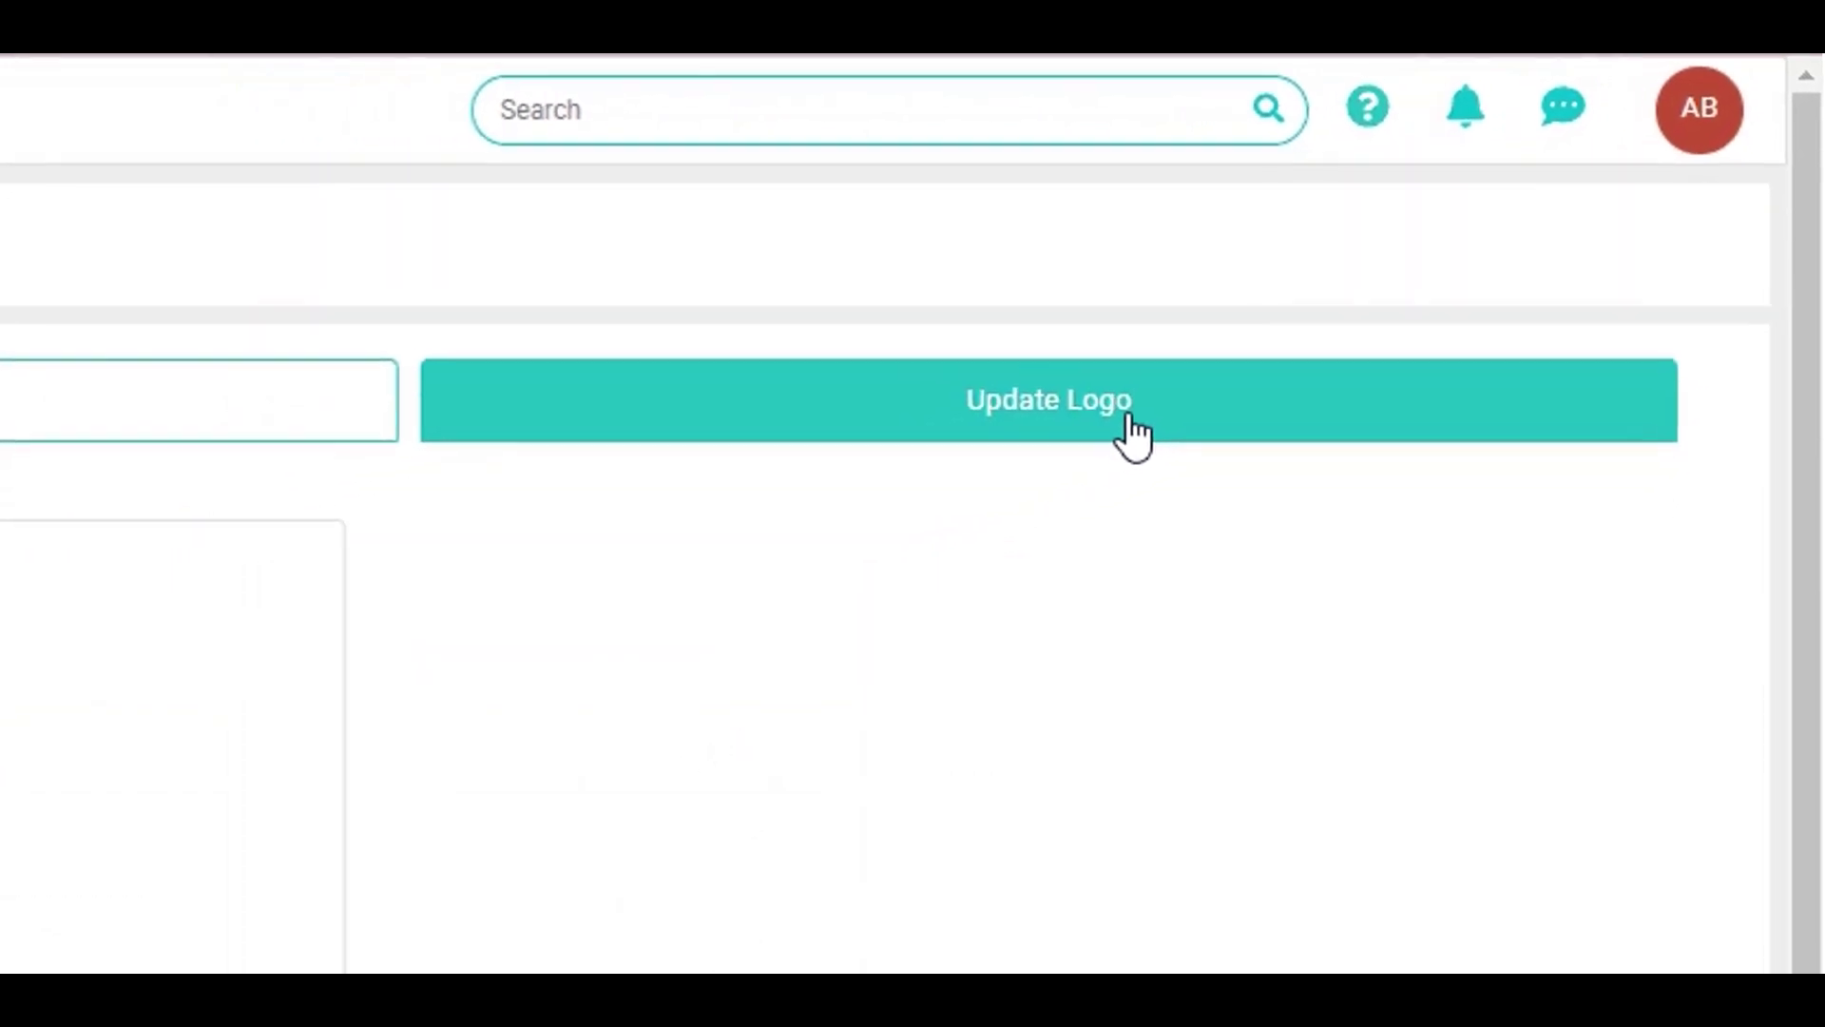